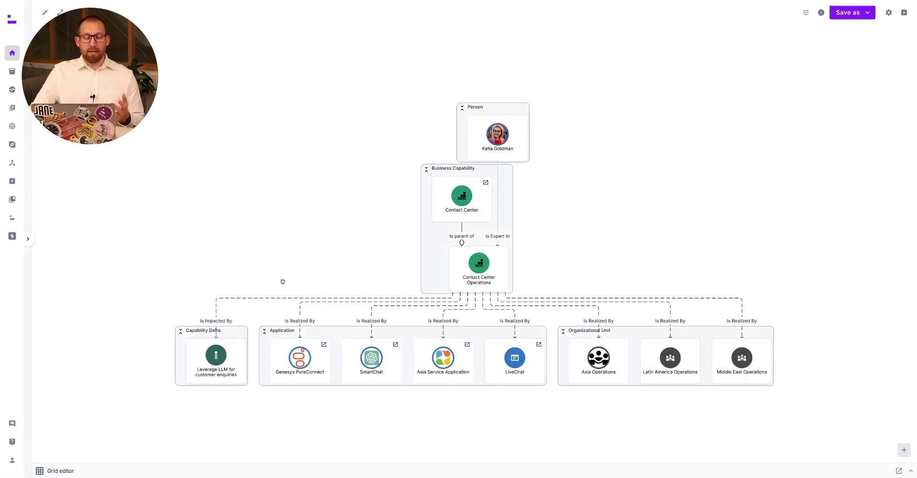
- Focus the capability graph on the Is Impacted By relation, then clear it to restore the full graph
{"action": "left_click", "coordinate": [282, 302]}
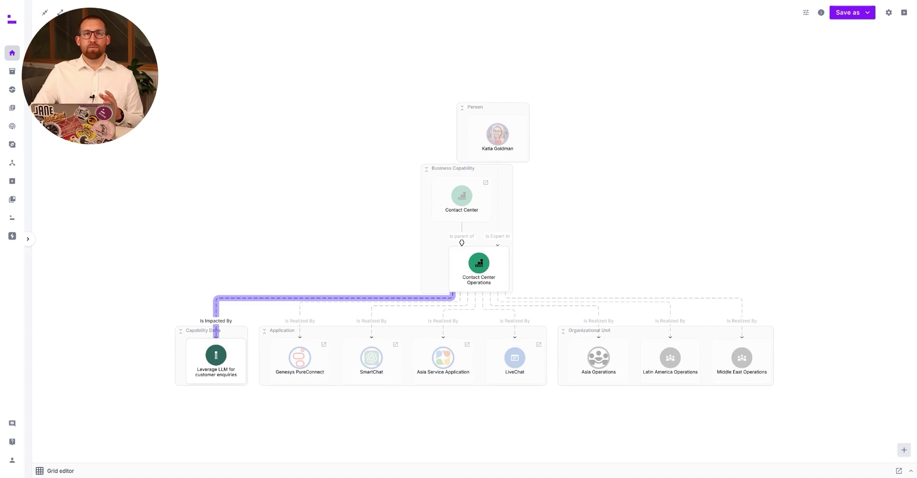
{"action": "left_click", "coordinate": [279, 293]}
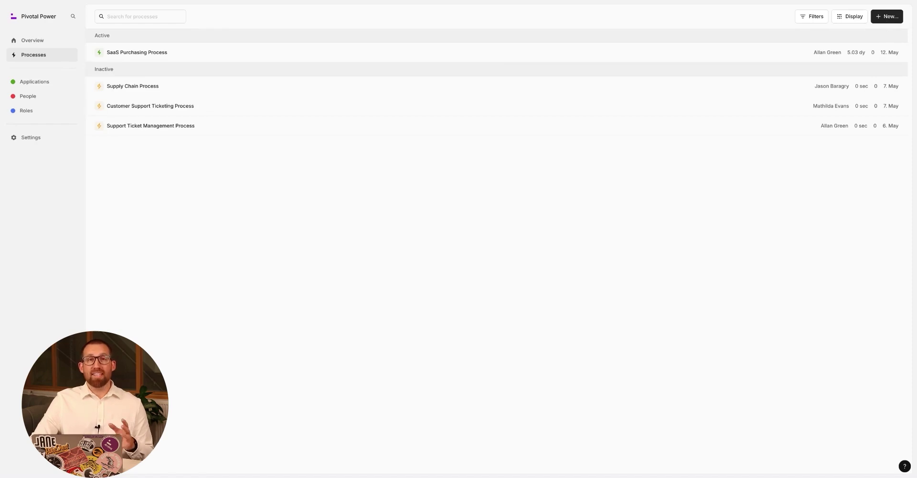
- Start a new Image to Process and paste the flowchart image for upload
{"action": "left_click", "coordinate": [887, 17]}
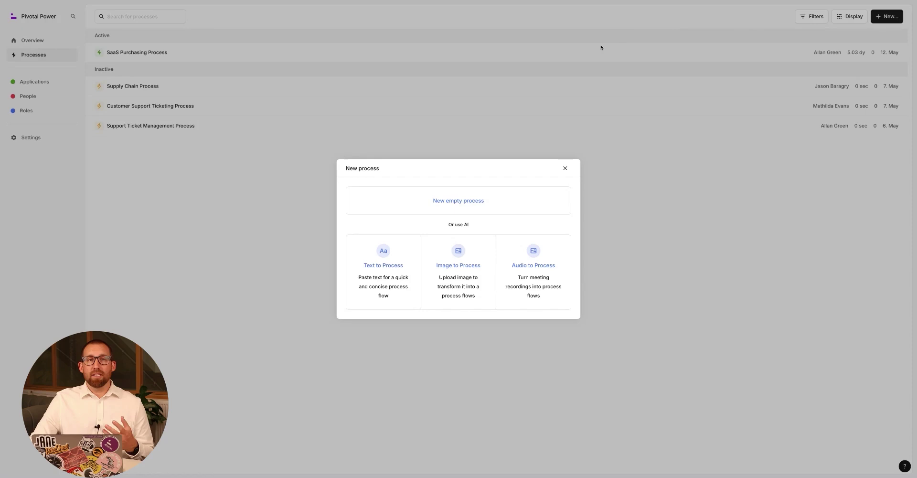
{"action": "left_click", "coordinate": [459, 266]}
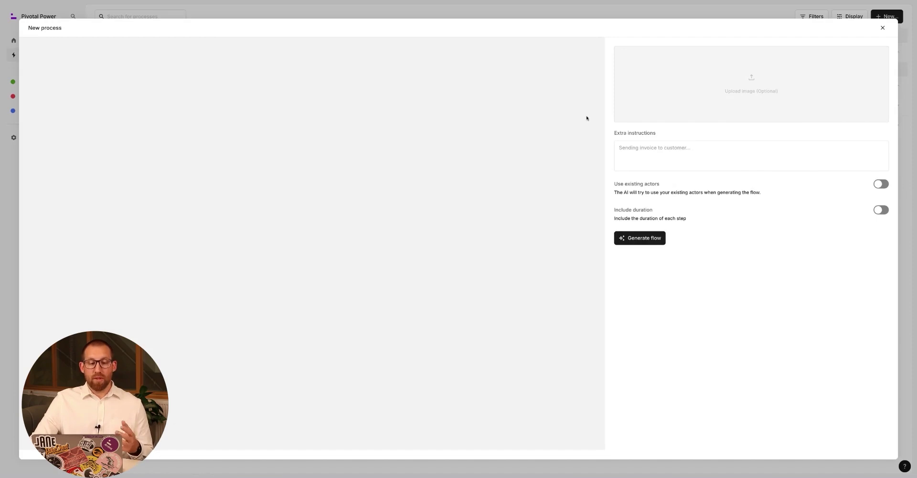
{"action": "key", "text": "ctrl+v"}
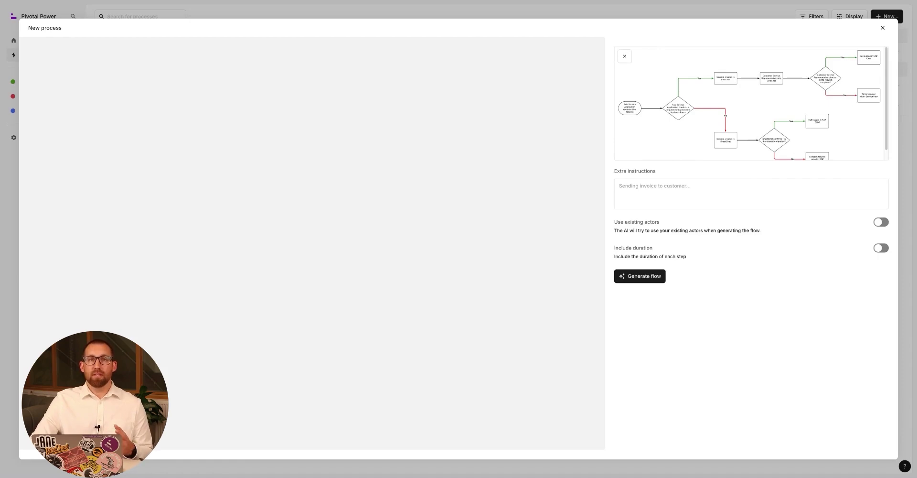
- Generate the flow, name it Contact Center 24/7 Support, pick an owner by name search, and import it
{"action": "left_click", "coordinate": [644, 277]}
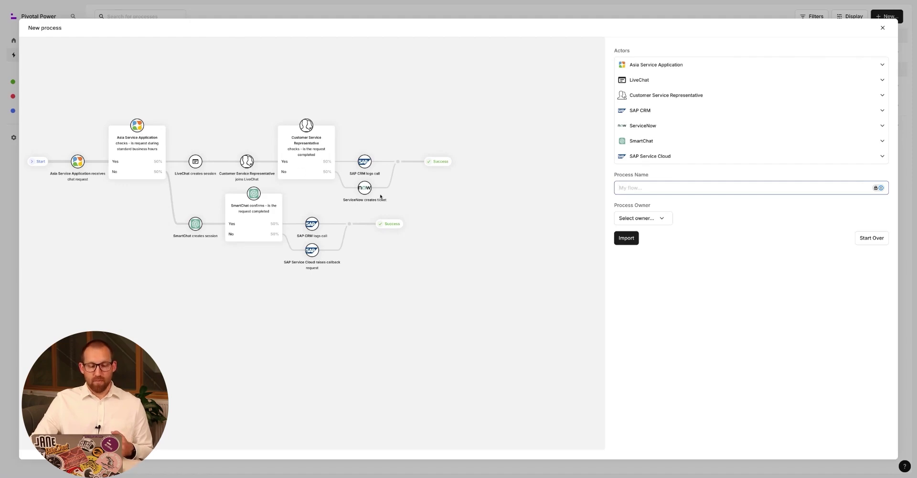
{"action": "type", "text": "Contact Center 24/7 Support"}
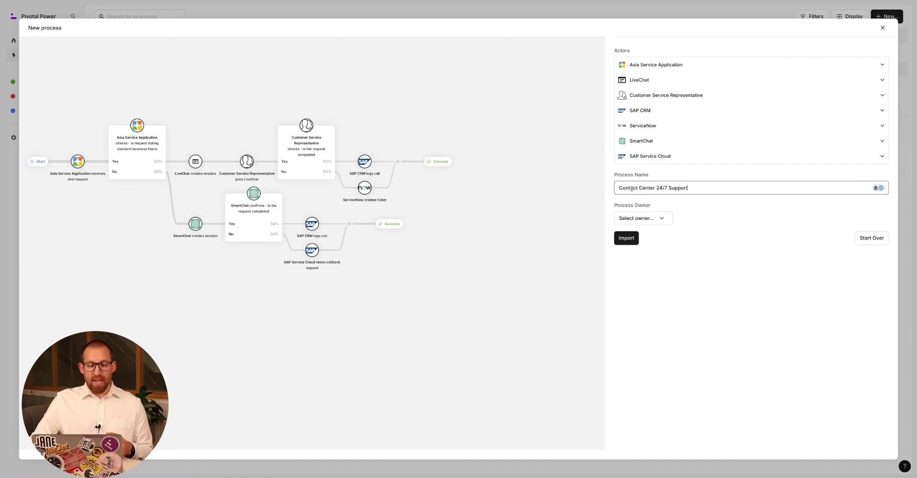
{"action": "left_click", "coordinate": [655, 221]}
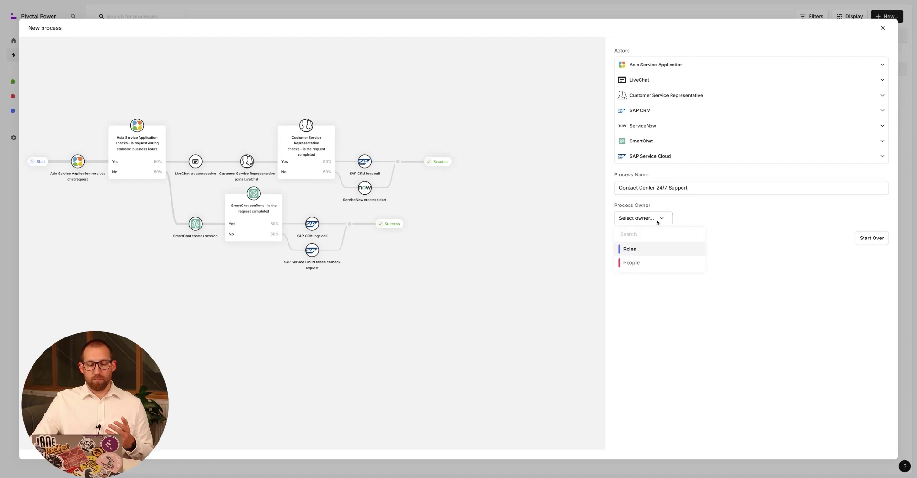
{"action": "type", "text": "Lia"}
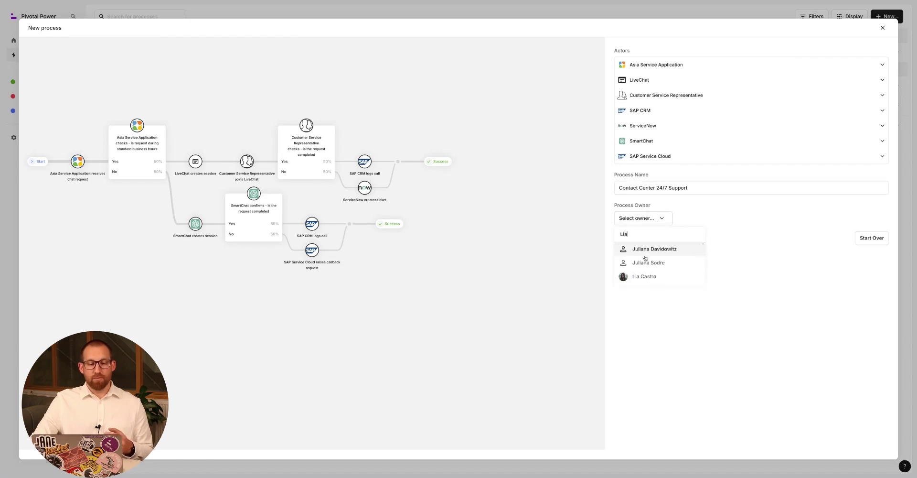
{"action": "left_click", "coordinate": [644, 277]}
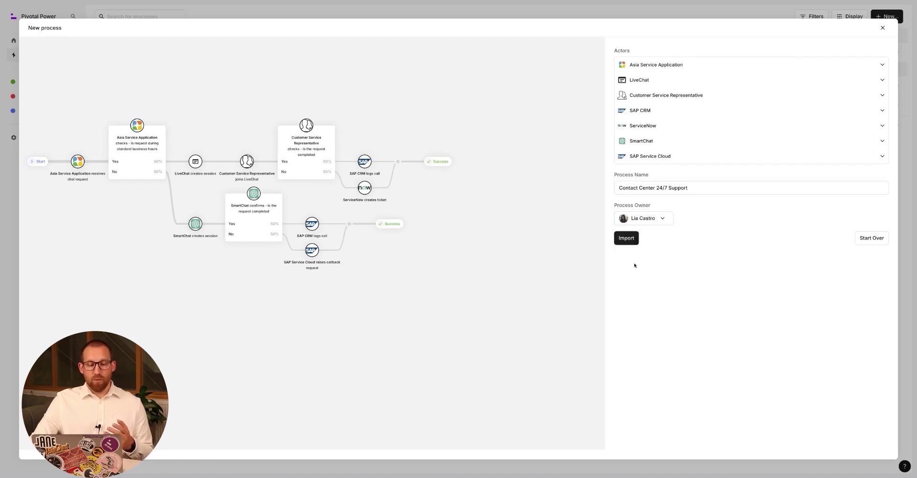
{"action": "left_click", "coordinate": [627, 238]}
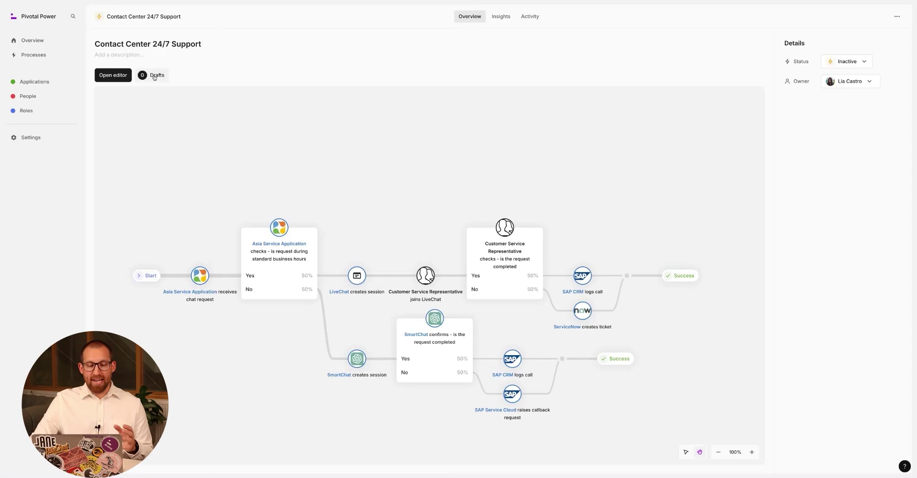
{"action": "left_click", "coordinate": [112, 76]}
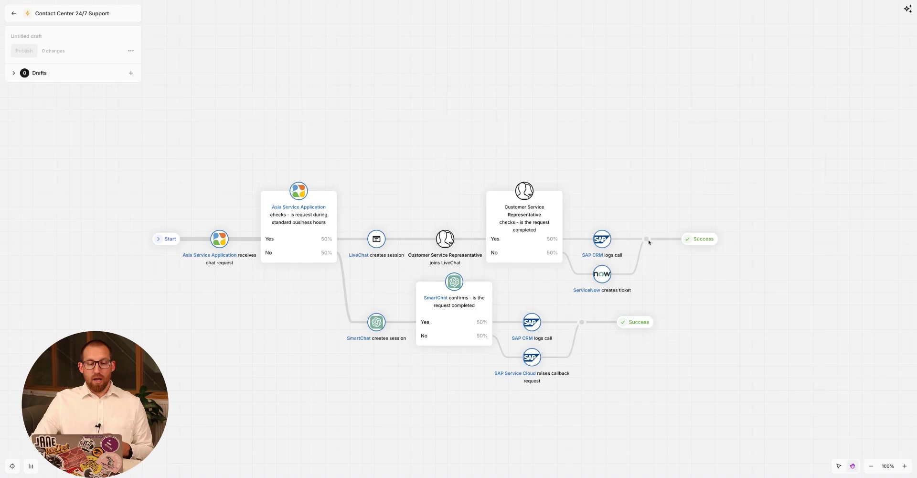
{"action": "left_click", "coordinate": [666, 238]}
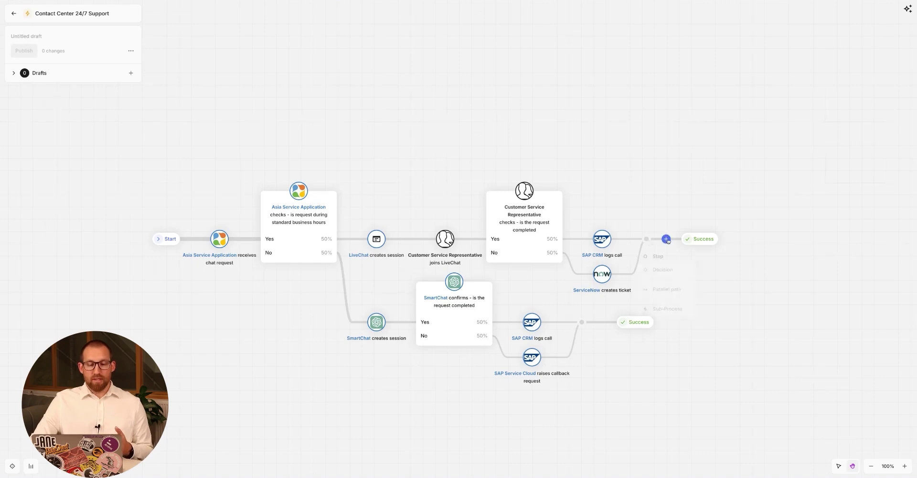
{"action": "left_click", "coordinate": [674, 258]}
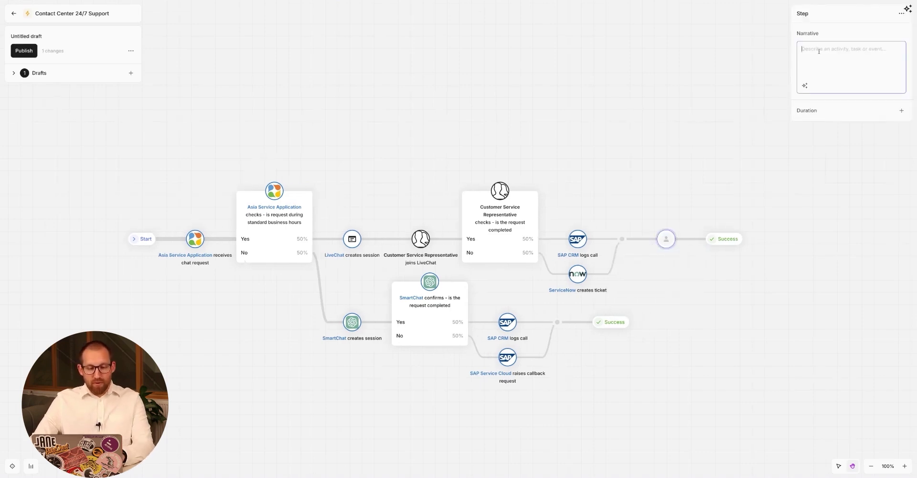
{"action": "type", "text": "Request feedback using"}
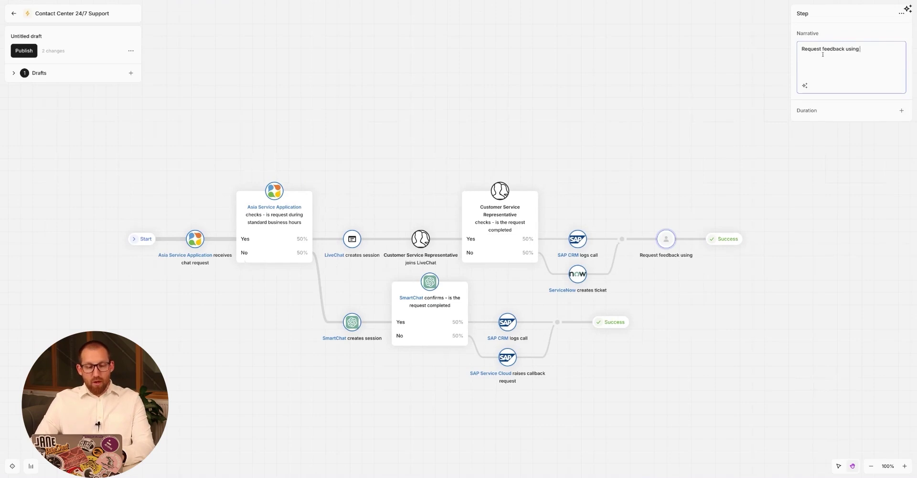
{"action": "type", "text": " @"}
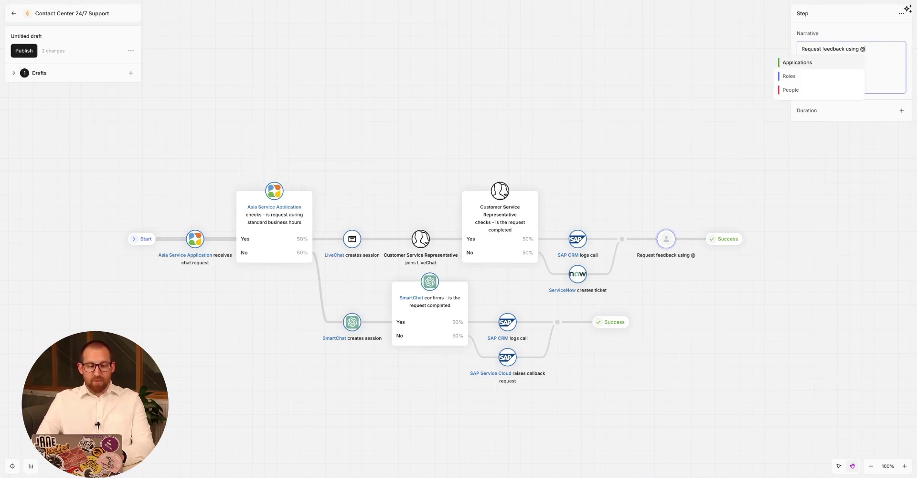
{"action": "type", "text": "gene"}
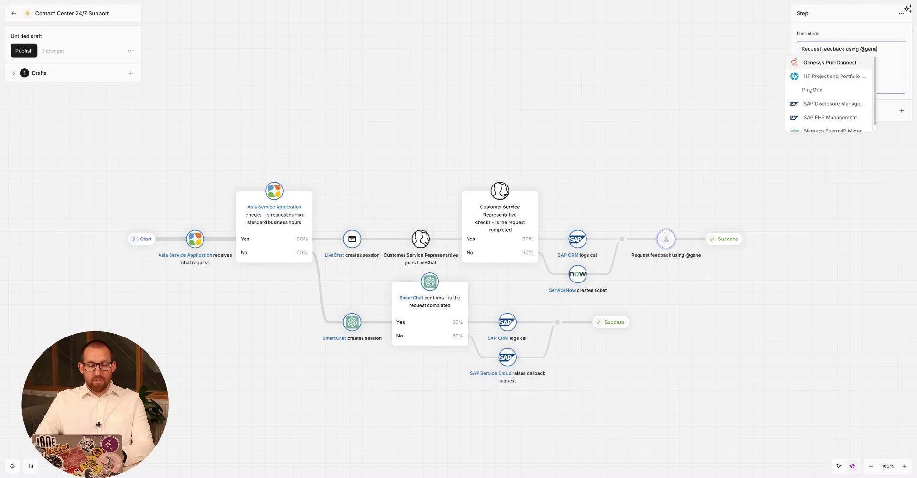
{"action": "left_click", "coordinate": [819, 62]}
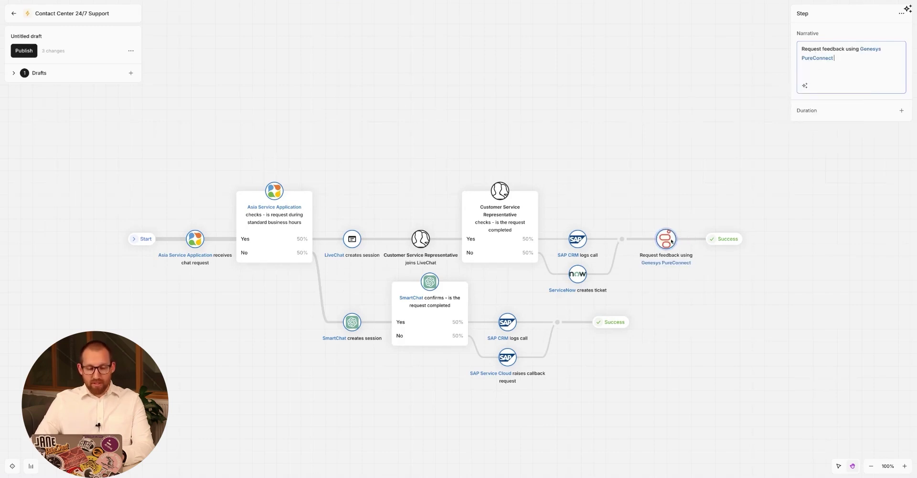
{"action": "left_click_drag", "start_coordinate": [667, 239], "coordinate": [672, 241]}
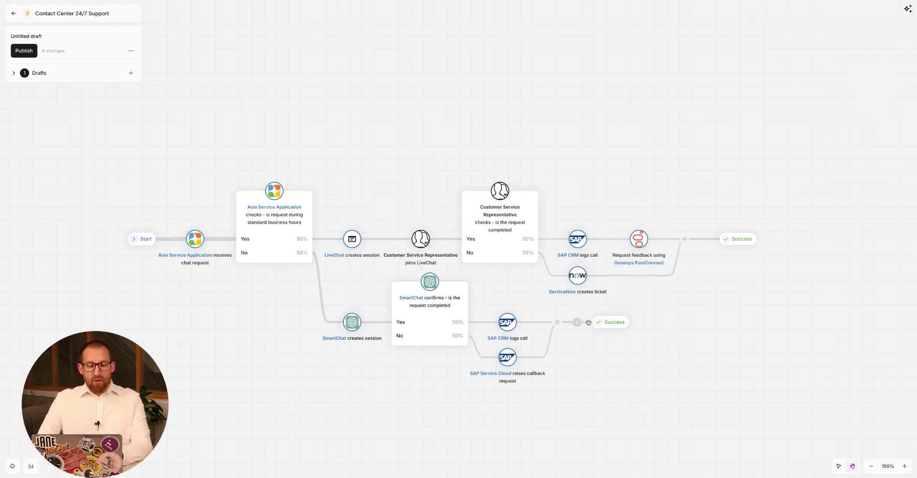
- Detach the callback No path from the merge and end it with a new Escalated failure outcome
{"action": "left_click", "coordinate": [557, 322]}
{"action": "left_click", "coordinate": [567, 302]}
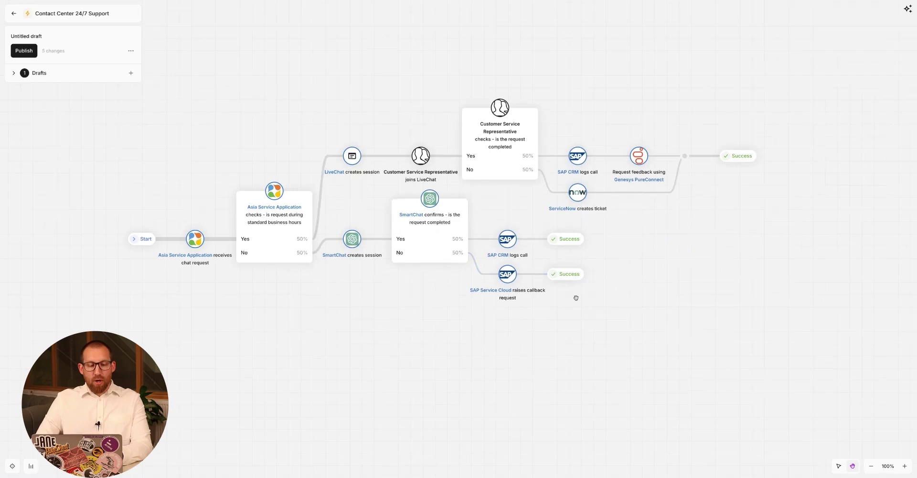
{"action": "left_click", "coordinate": [572, 275]}
{"action": "left_click", "coordinate": [845, 48]}
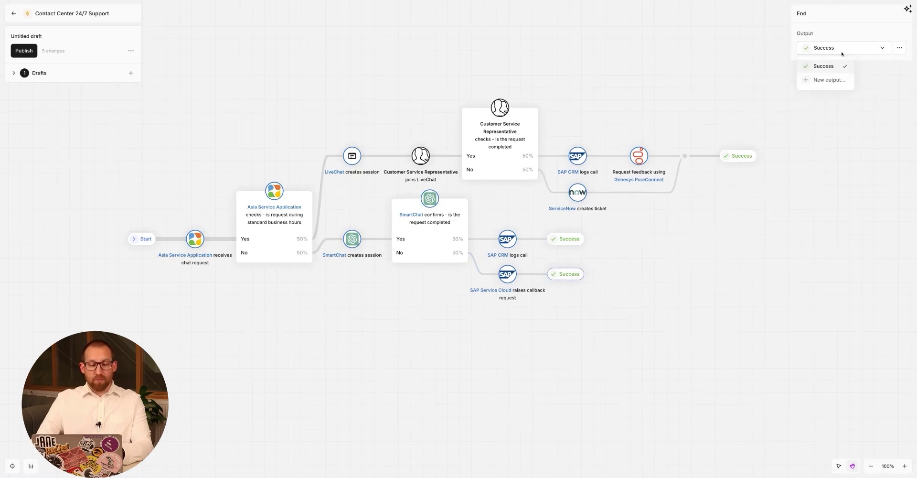
{"action": "left_click", "coordinate": [834, 77]}
{"action": "left_click", "coordinate": [766, 89]}
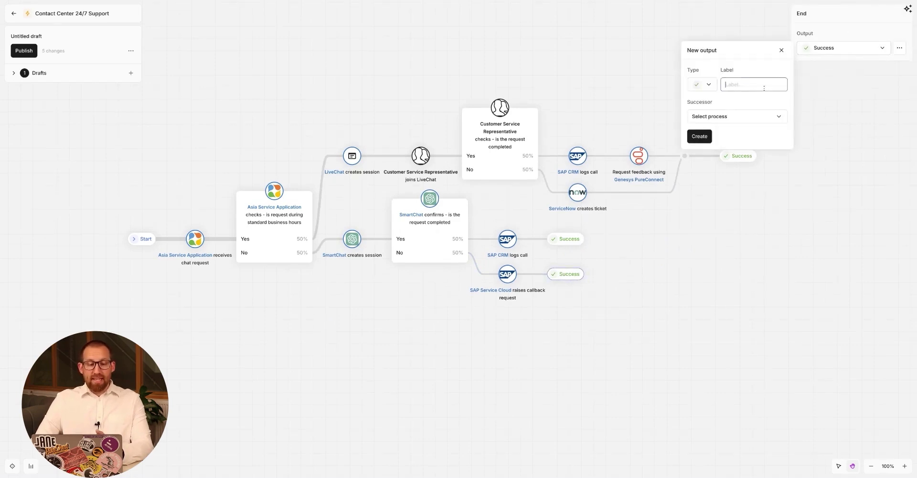
{"action": "type", "text": "Escalated"}
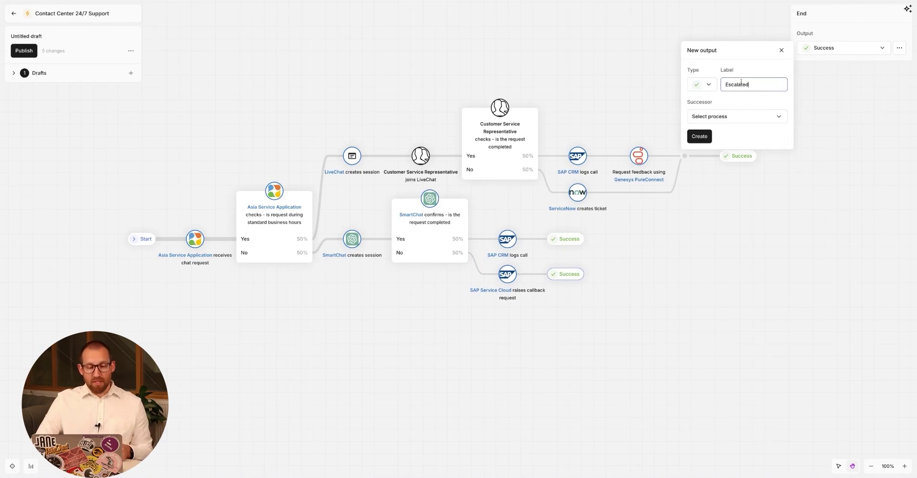
{"action": "left_click", "coordinate": [702, 84]}
{"action": "left_click", "coordinate": [705, 115]}
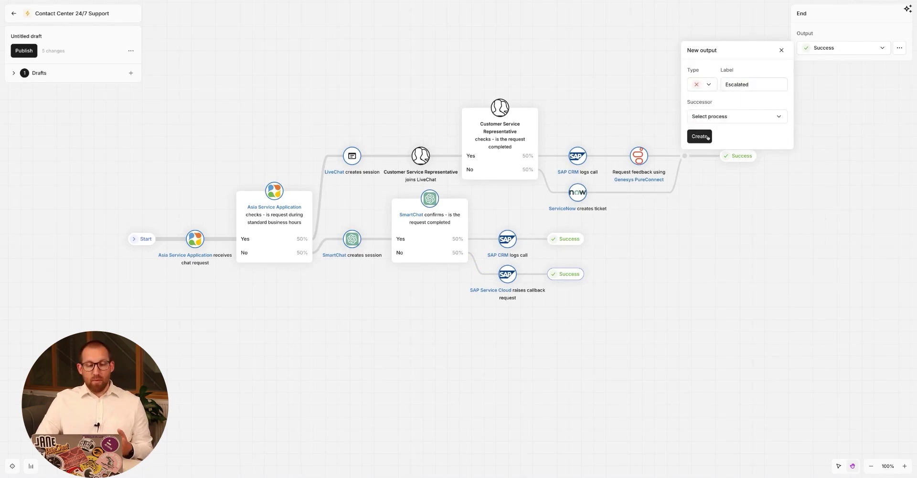
{"action": "left_click", "coordinate": [708, 137]}
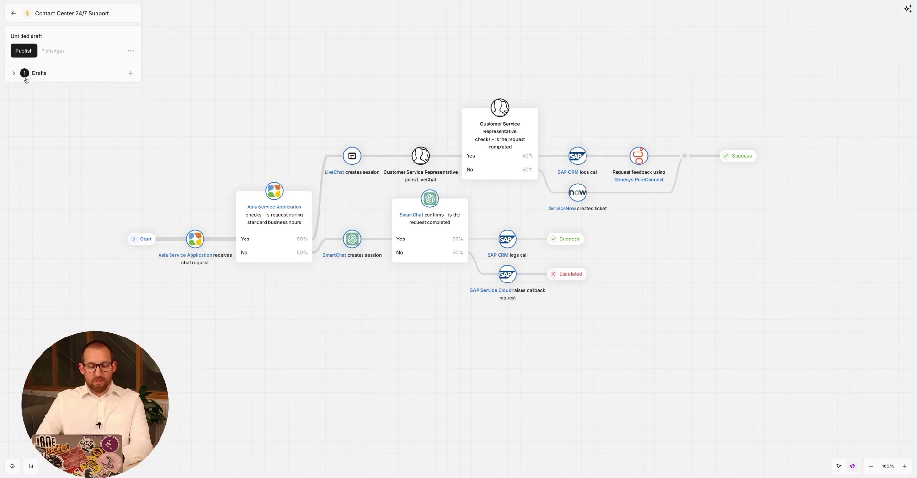
- Publish the draft to Contact Center 24/7 Support and set the process status to Active
{"action": "left_click", "coordinate": [22, 52]}
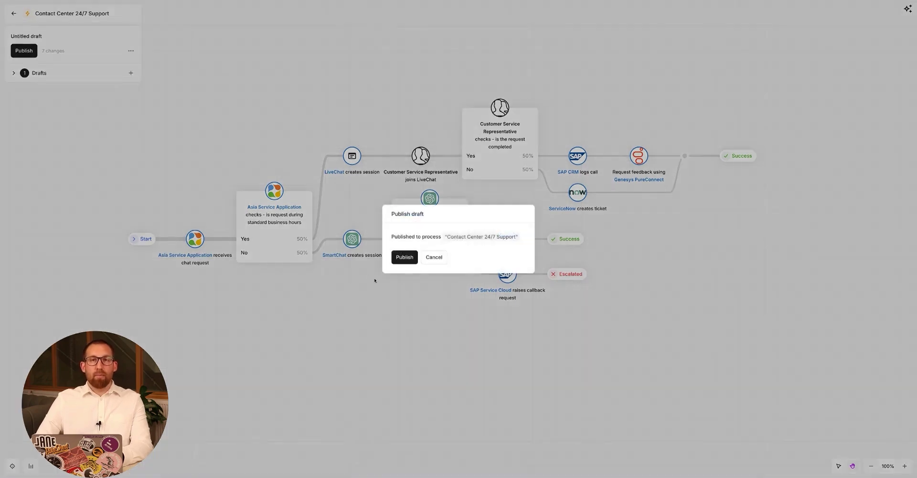
{"action": "left_click", "coordinate": [399, 259]}
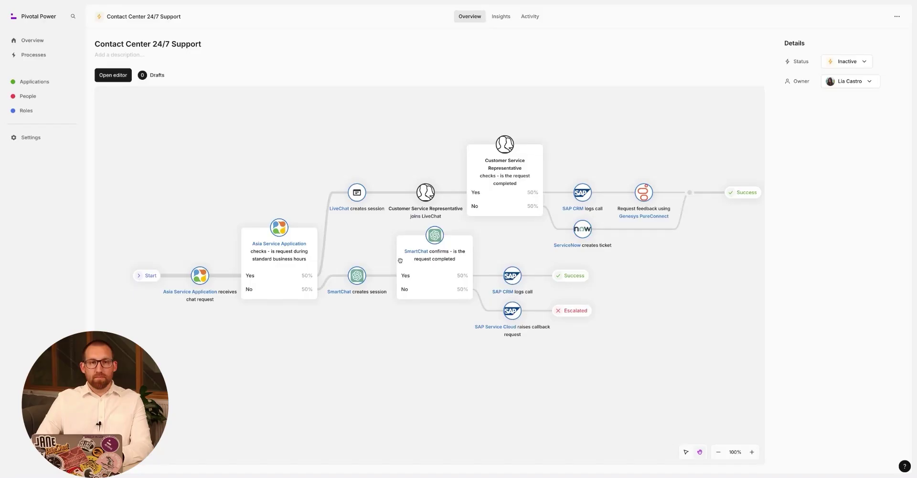
{"action": "left_click", "coordinate": [837, 65]}
{"action": "left_click", "coordinate": [838, 93]}
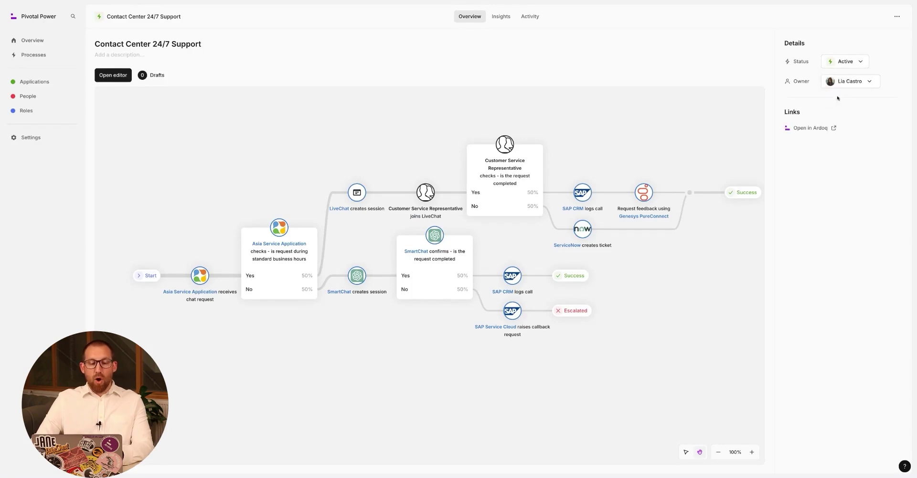
- Open Contact Center 24/7 Support in Ardoq and go from its Block Diagram node to the Process Diagram
{"action": "left_click", "coordinate": [805, 132]}
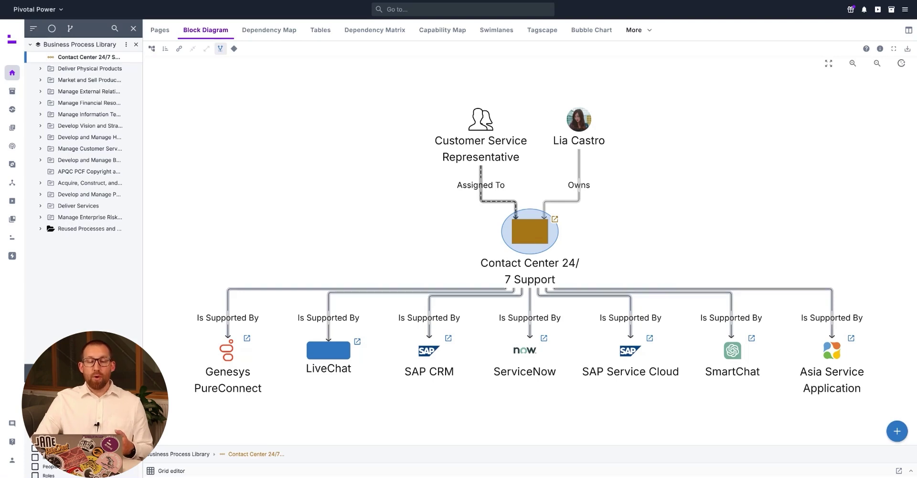
{"action": "mouse_move", "coordinate": [554, 219]}
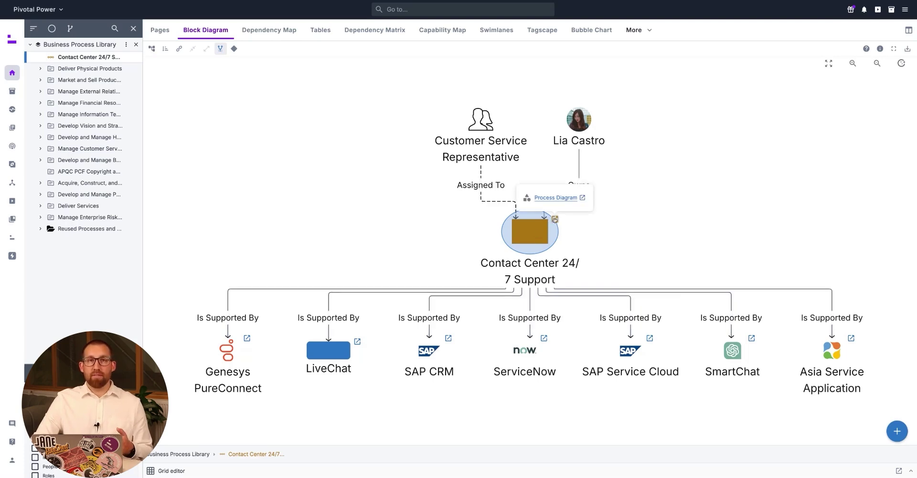
{"action": "left_click", "coordinate": [559, 199]}
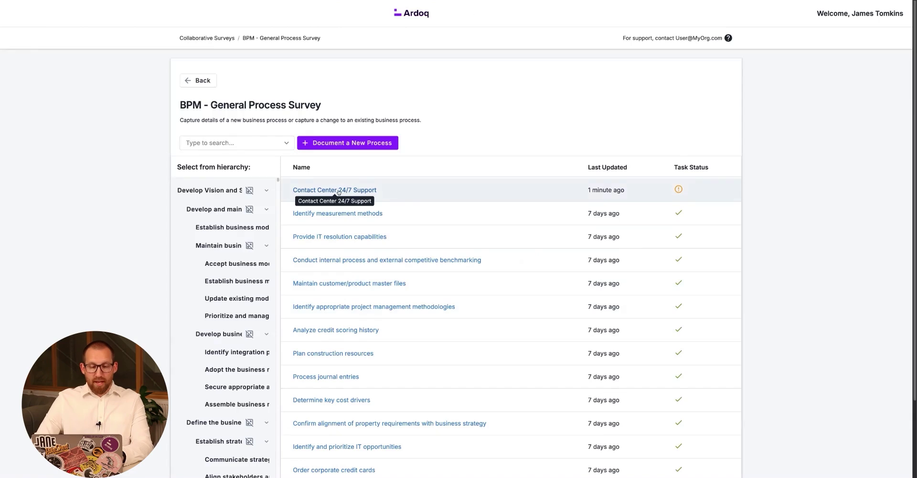
- Generate the survey description, place it under Deliver service to customer, and add Contact Center Operations capability
{"action": "left_click", "coordinate": [339, 191]}
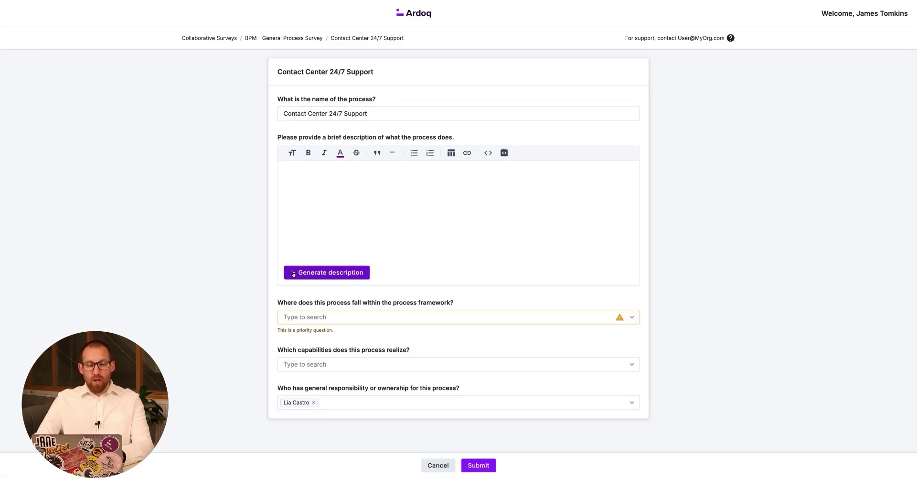
{"action": "left_click", "coordinate": [307, 273]}
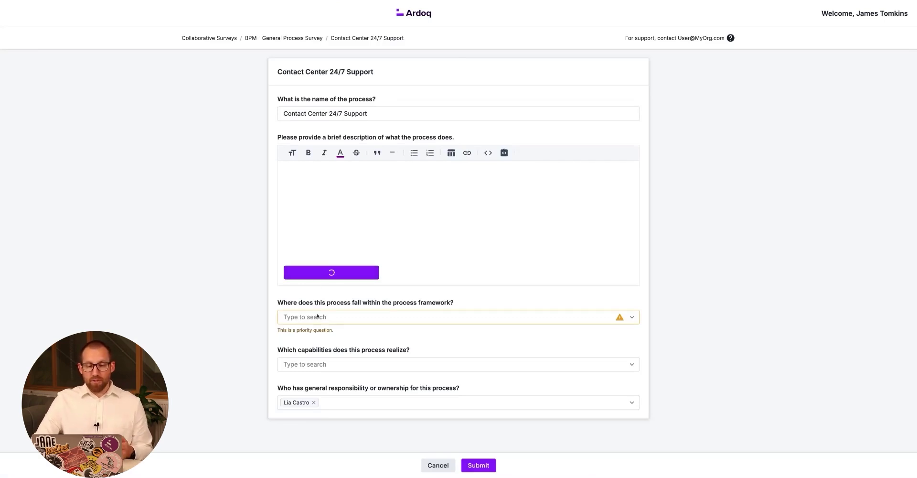
{"action": "left_click", "coordinate": [317, 316]}
{"action": "type", "text": "Deli"}
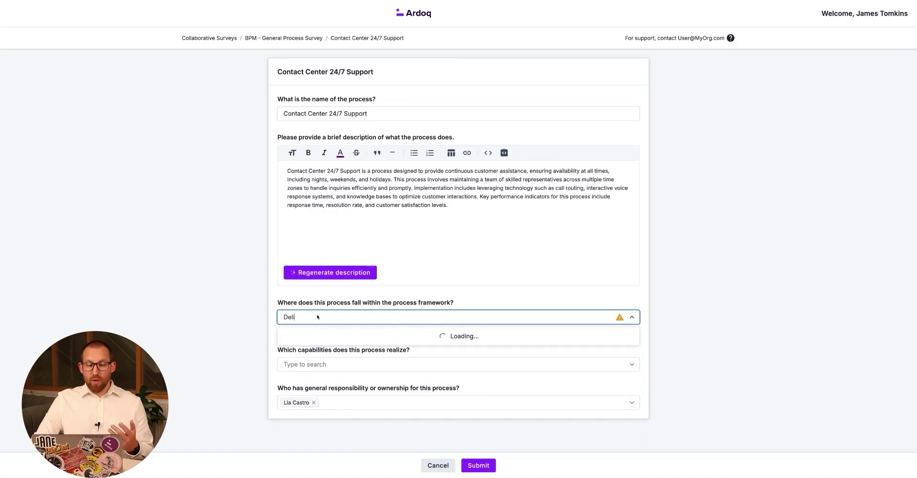
{"action": "type", "text": "ver Ser"}
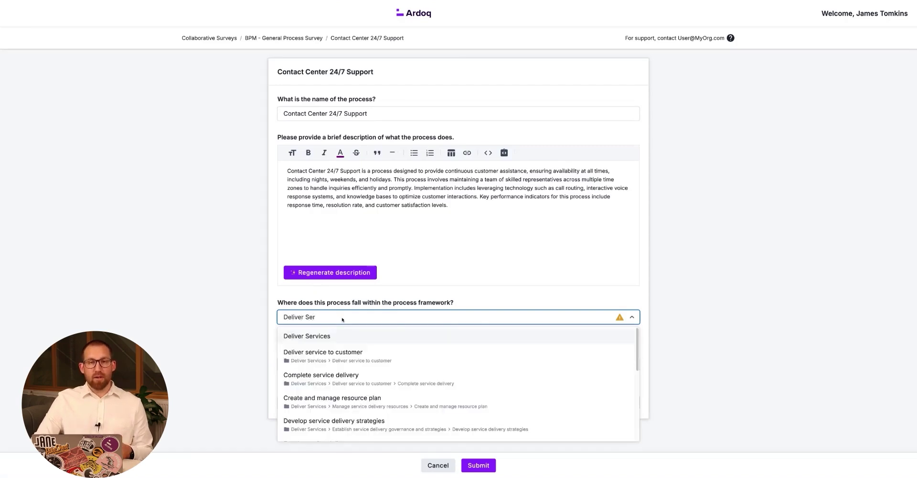
{"action": "left_click", "coordinate": [303, 350]}
{"action": "left_click", "coordinate": [330, 356]}
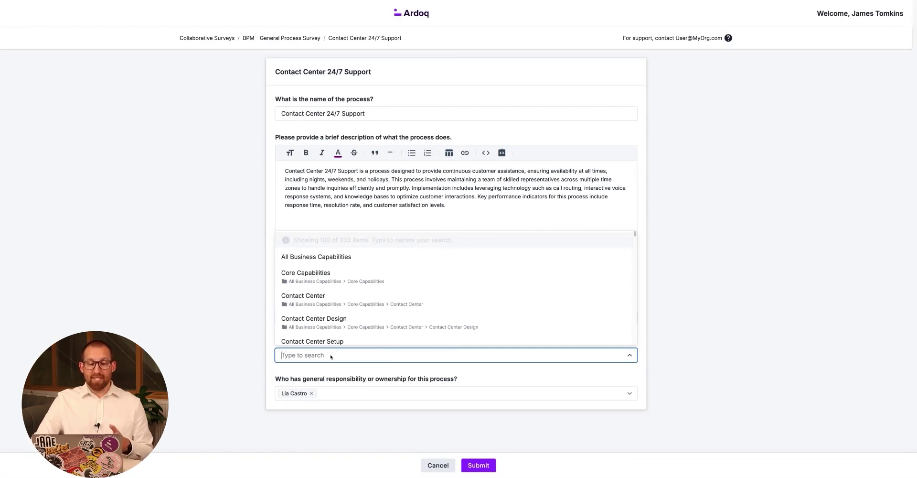
{"action": "type", "text": "Contact Cente"}
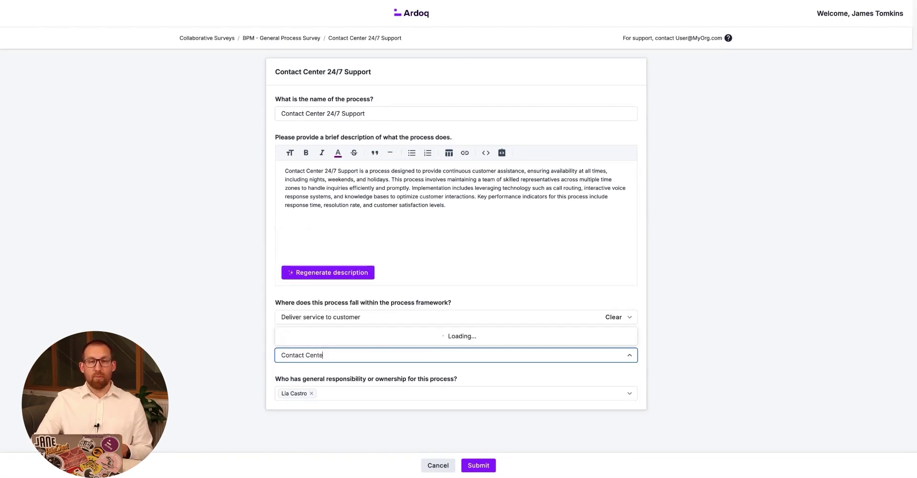
{"action": "type", "text": "r"}
{"action": "left_click", "coordinate": [295, 288]}
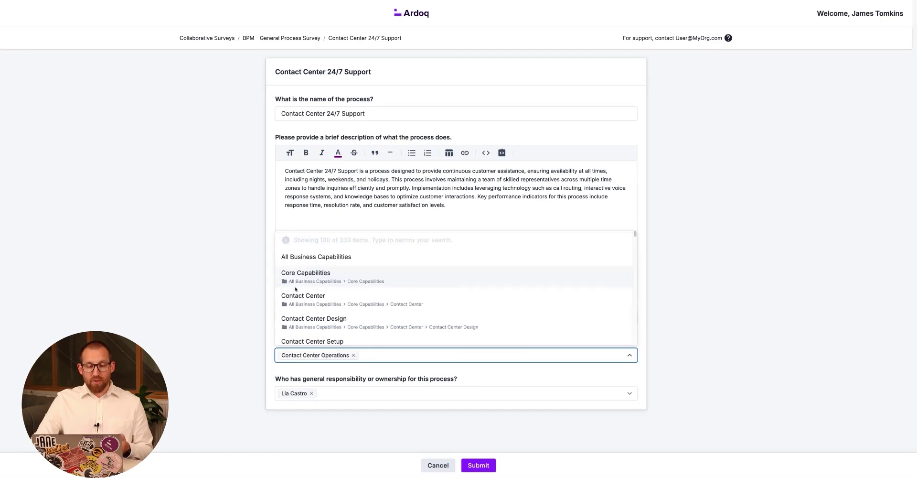
{"action": "left_click", "coordinate": [426, 417]}
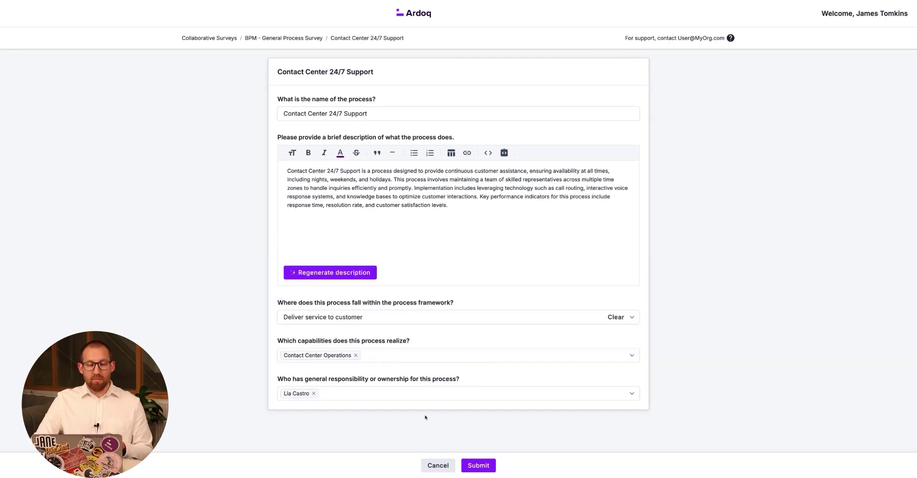
- Submit the survey answers and bring up the presentation's slide list
{"action": "left_click", "coordinate": [480, 464]}
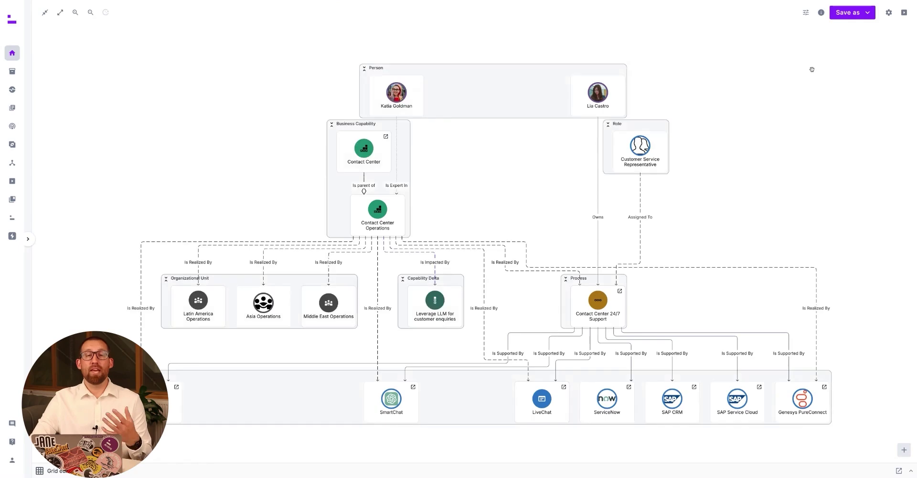
{"action": "left_click", "coordinate": [903, 13]}
{"action": "left_click", "coordinate": [819, 208]}
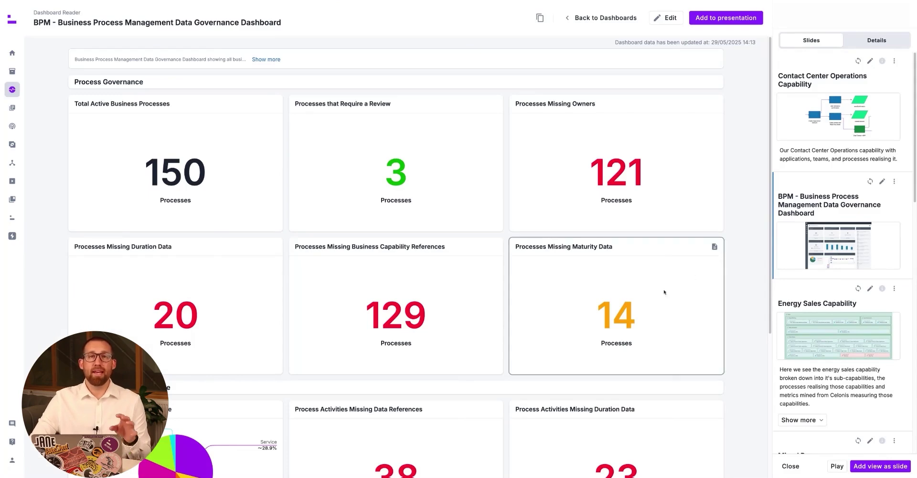
{"action": "scroll", "coordinate": [686, 344], "scroll_direction": "down", "scroll_amount": 2}
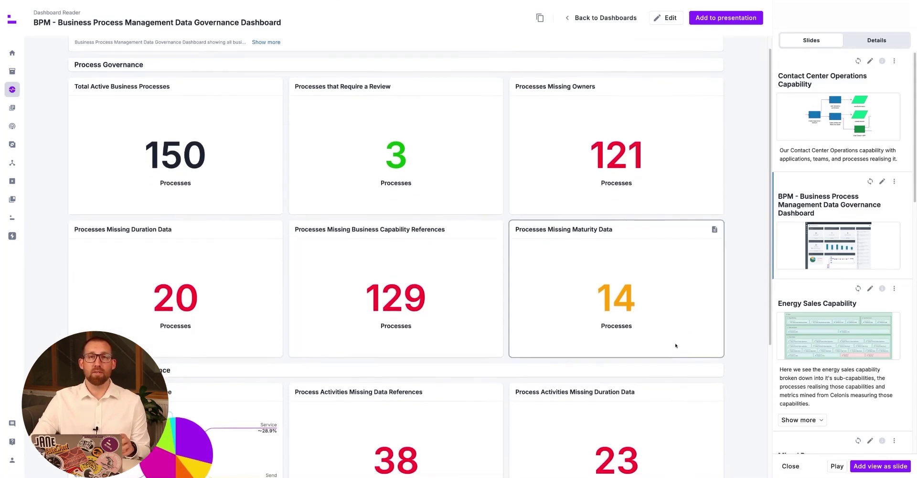
{"action": "scroll", "coordinate": [675, 345], "scroll_direction": "down", "scroll_amount": 5}
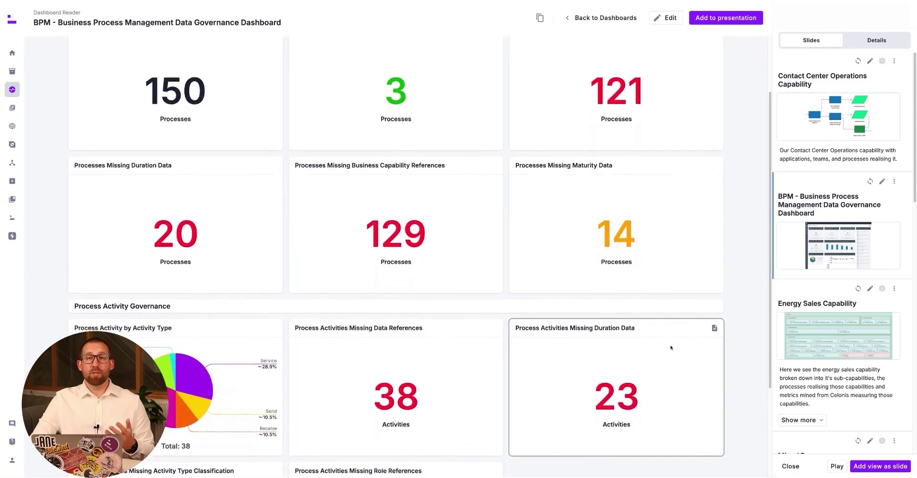
{"action": "scroll", "coordinate": [666, 348], "scroll_direction": "down", "scroll_amount": 1}
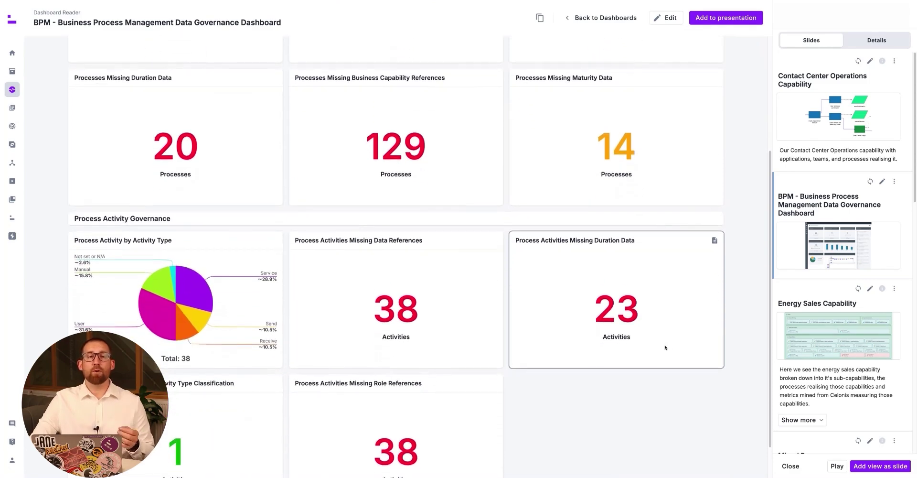
{"action": "scroll", "coordinate": [619, 355], "scroll_direction": "down", "scroll_amount": 1}
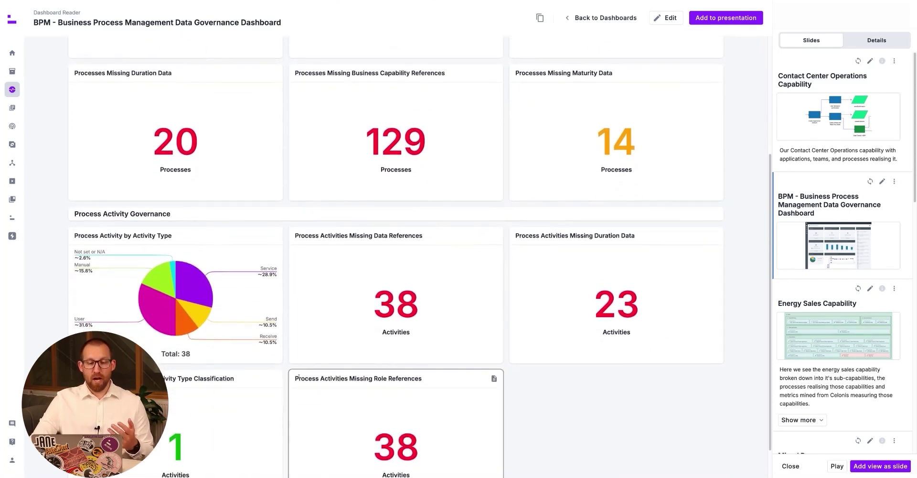
{"action": "mouse_move", "coordinate": [163, 288]}
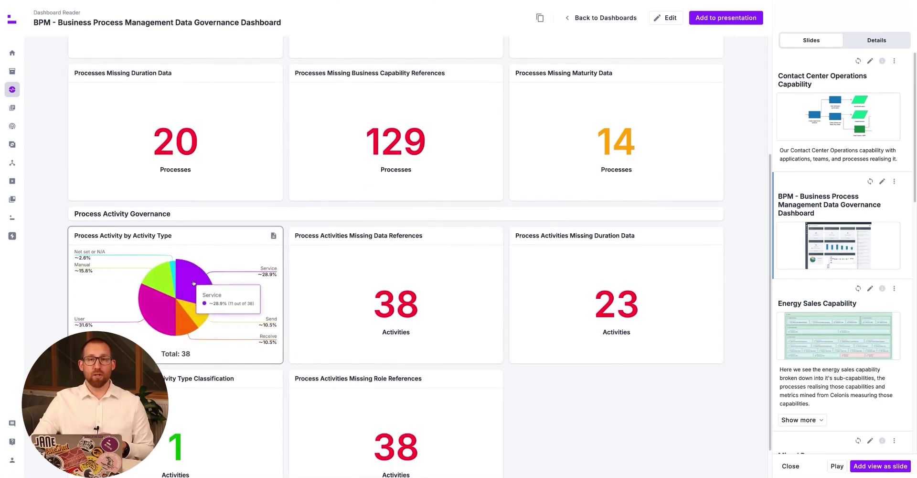
{"action": "mouse_move", "coordinate": [193, 316]}
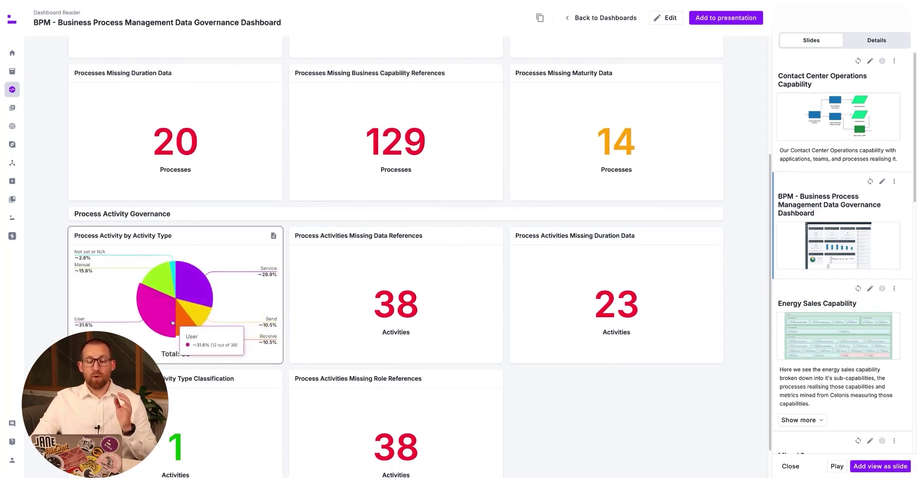
{"action": "mouse_move", "coordinate": [161, 320]}
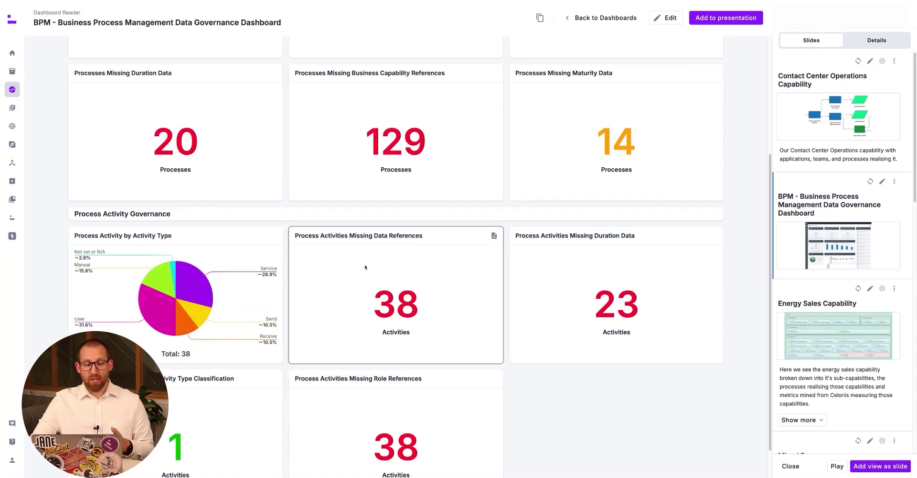
{"action": "scroll", "coordinate": [747, 151], "scroll_direction": "up", "scroll_amount": 4}
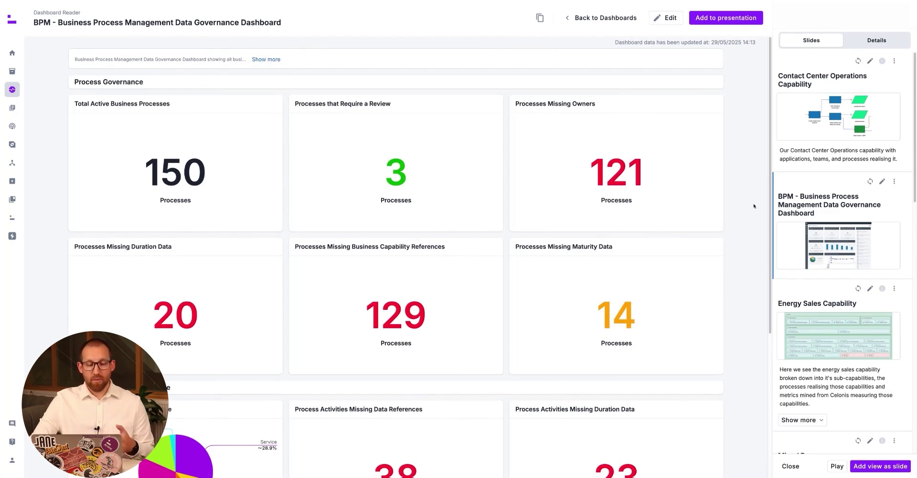
- Show the Energy Sales Capability slide and scroll down to the Mined Processes slide
{"action": "left_click", "coordinate": [803, 288]}
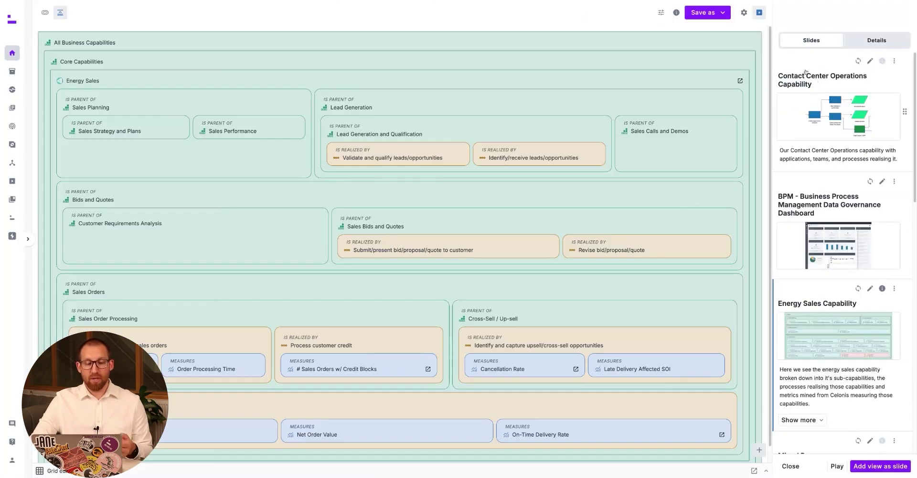
{"action": "scroll", "coordinate": [836, 266], "scroll_direction": "down", "scroll_amount": 1}
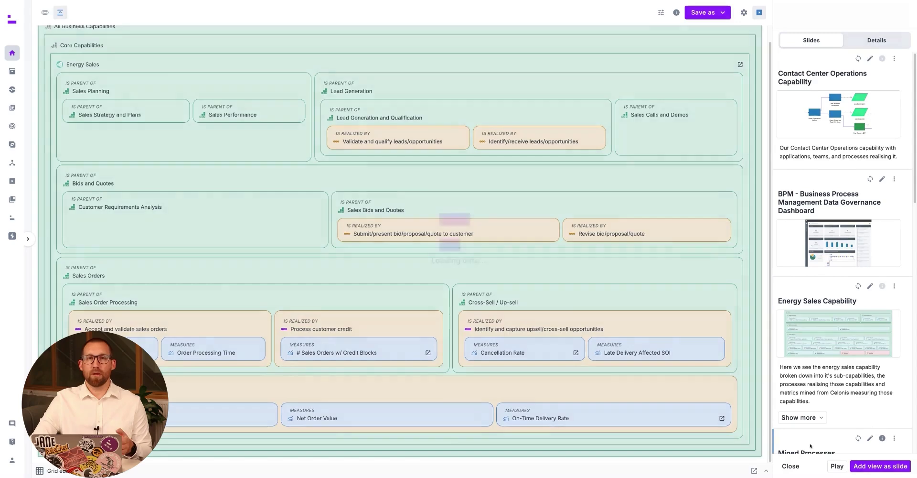
{"action": "scroll", "coordinate": [819, 406], "scroll_direction": "down", "scroll_amount": 5}
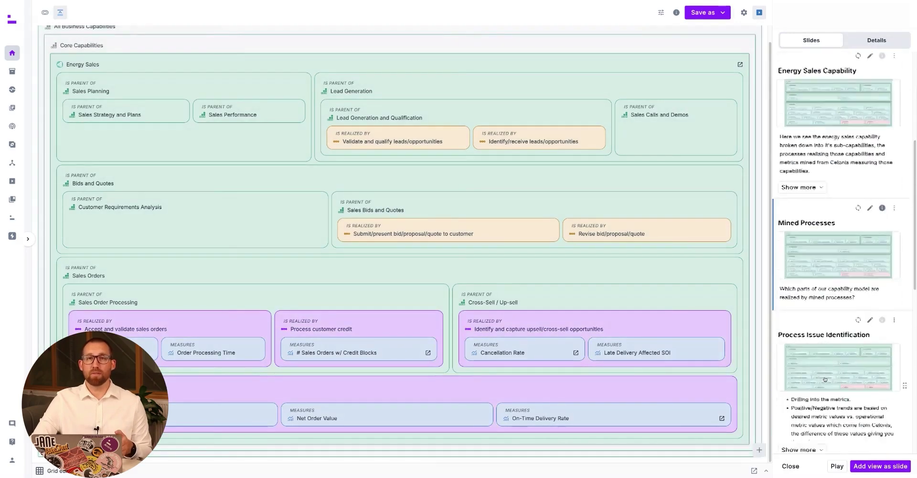
{"action": "scroll", "coordinate": [824, 379], "scroll_direction": "down", "scroll_amount": 2}
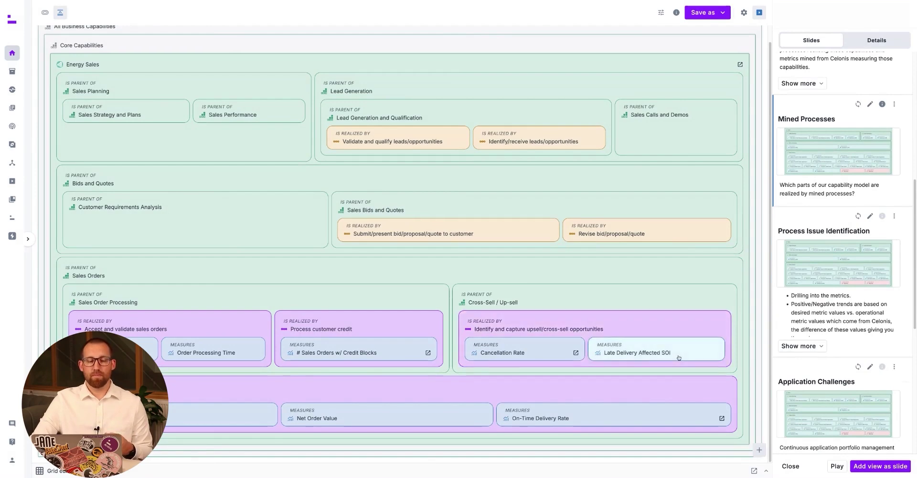
- Show the Process Issue Identification slide and scroll down to the Cross-Sell / Up-sell metrics
{"action": "left_click", "coordinate": [805, 225]}
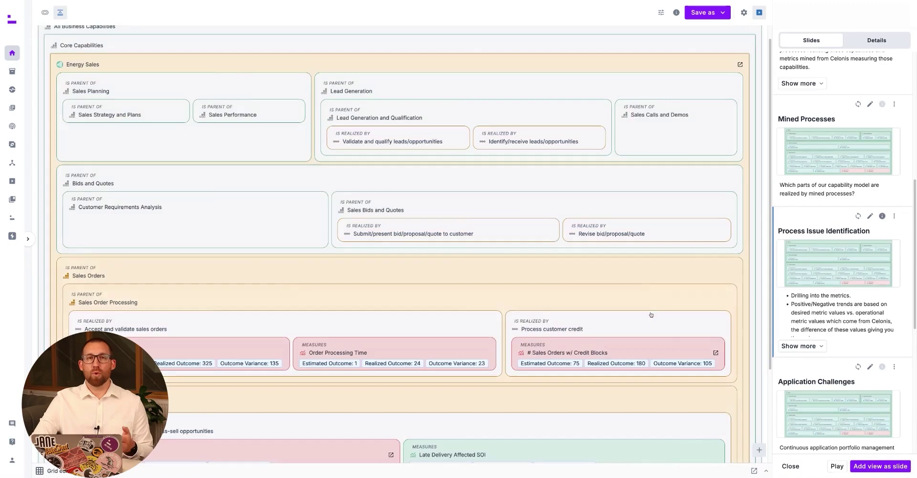
{"action": "scroll", "coordinate": [649, 315], "scroll_direction": "down", "scroll_amount": 3}
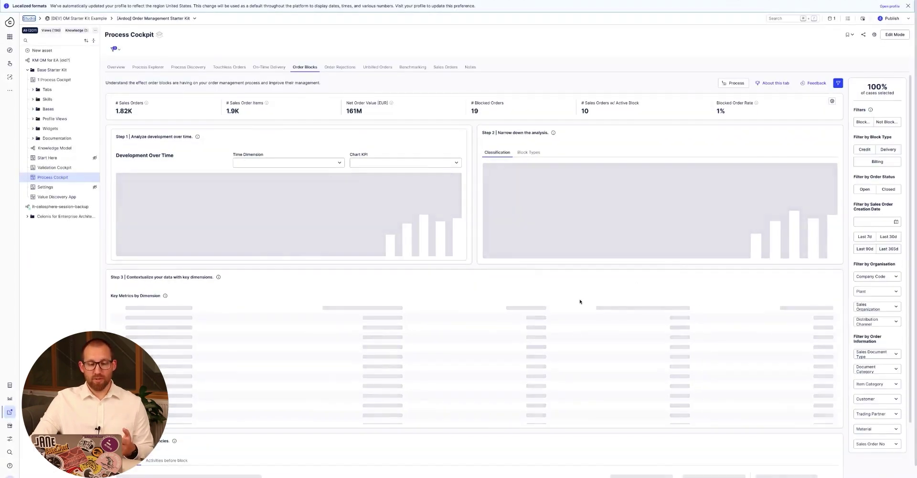
{"action": "scroll", "coordinate": [543, 299], "scroll_direction": "down", "scroll_amount": 5}
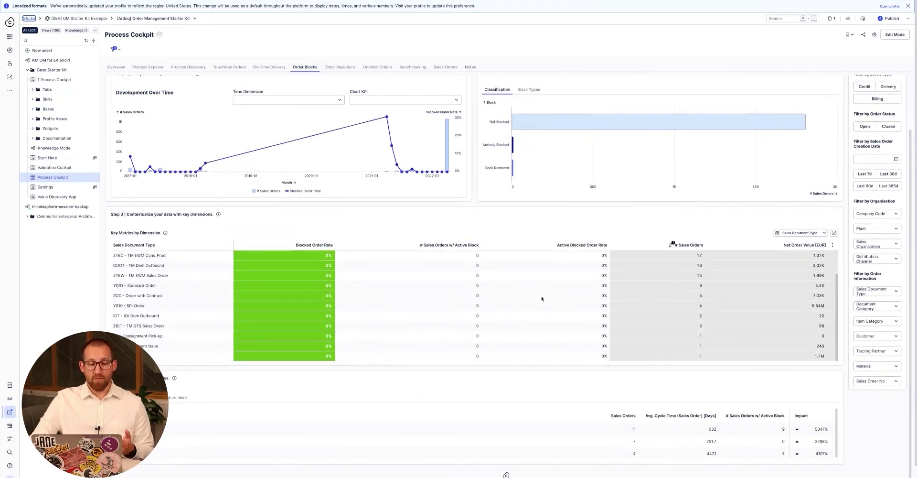
{"action": "scroll", "coordinate": [541, 298], "scroll_direction": "up", "scroll_amount": 6}
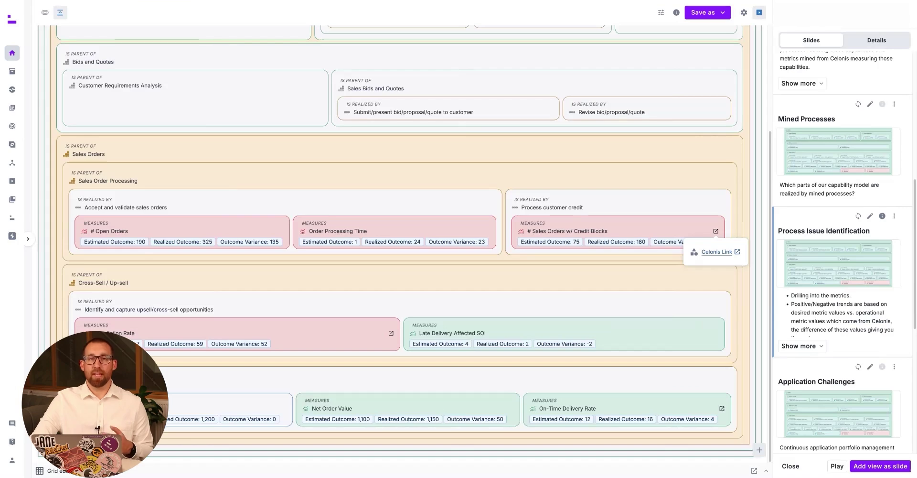
- Show the Application Challenges view with the Components legend collapsed, checking B2B Sales Capture's 514 incidents
{"action": "left_click", "coordinate": [836, 378]}
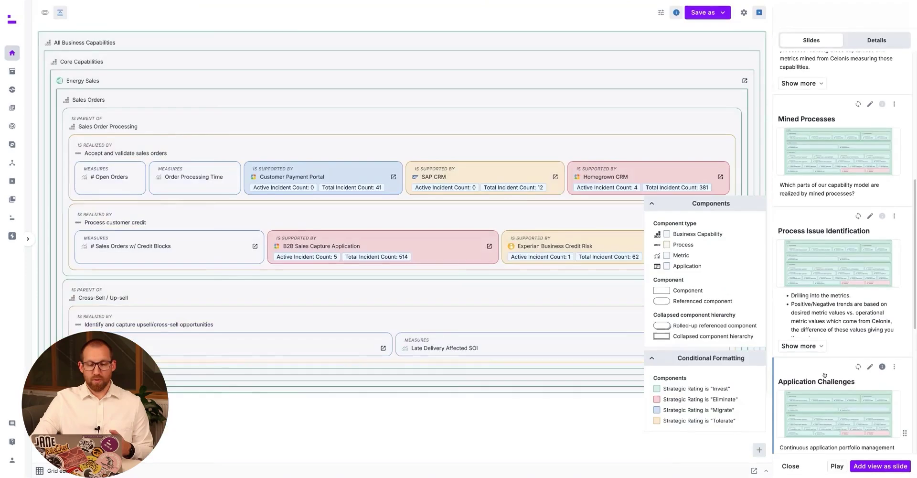
{"action": "left_click", "coordinate": [652, 203]}
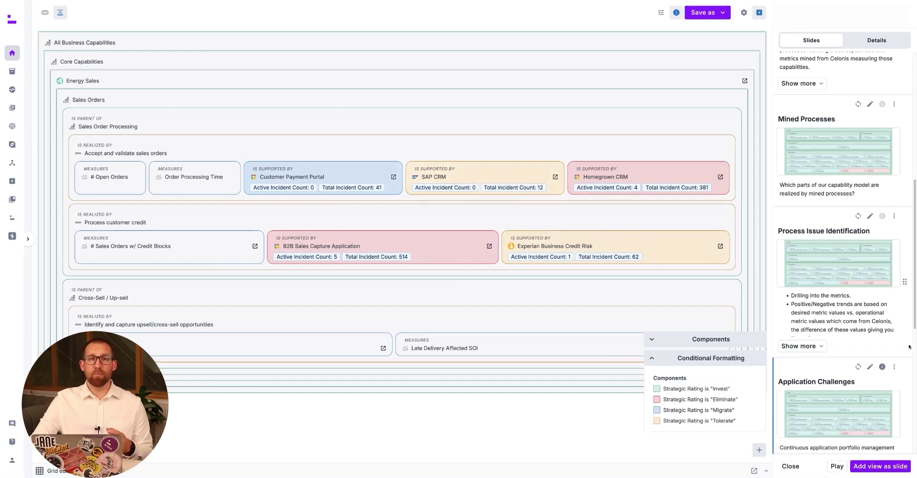
{"action": "scroll", "coordinate": [915, 326], "scroll_direction": "down", "scroll_amount": 5}
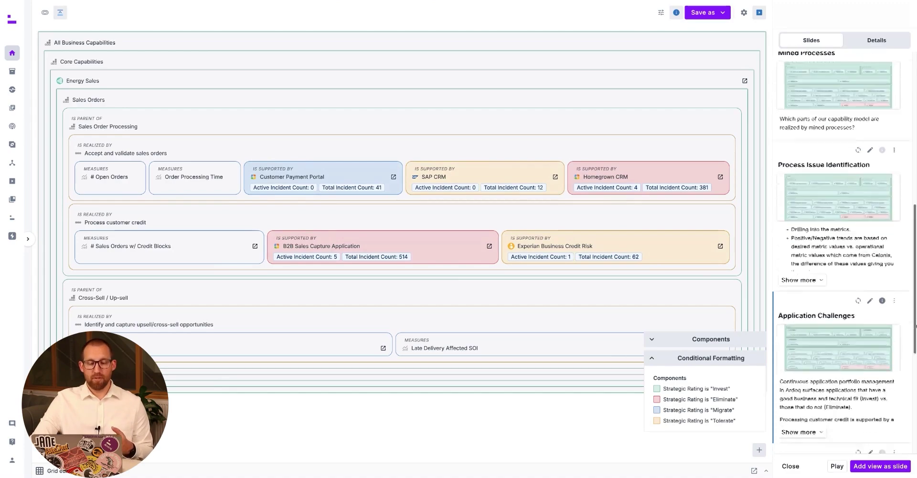
{"action": "scroll", "coordinate": [845, 253], "scroll_direction": "down", "scroll_amount": 2}
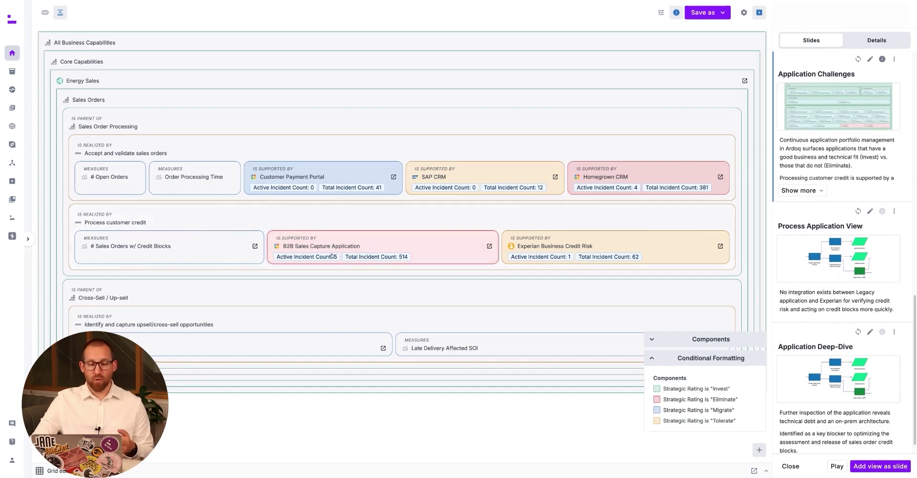
{"action": "mouse_move", "coordinate": [327, 260]}
{"action": "mouse_move", "coordinate": [364, 259]}
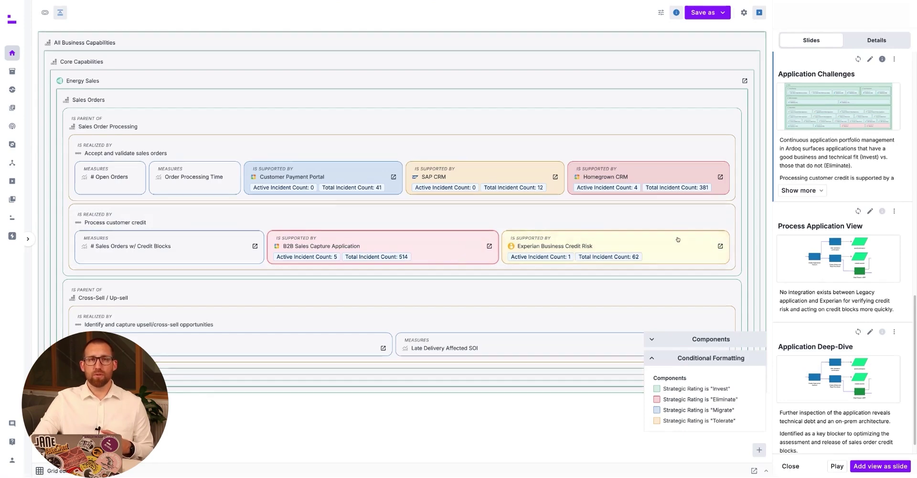
- Switch to the Process Application View graph showing B2B Sales Capture Application linked to Integration ESB and Event Queue
{"action": "left_click", "coordinate": [850, 222]}
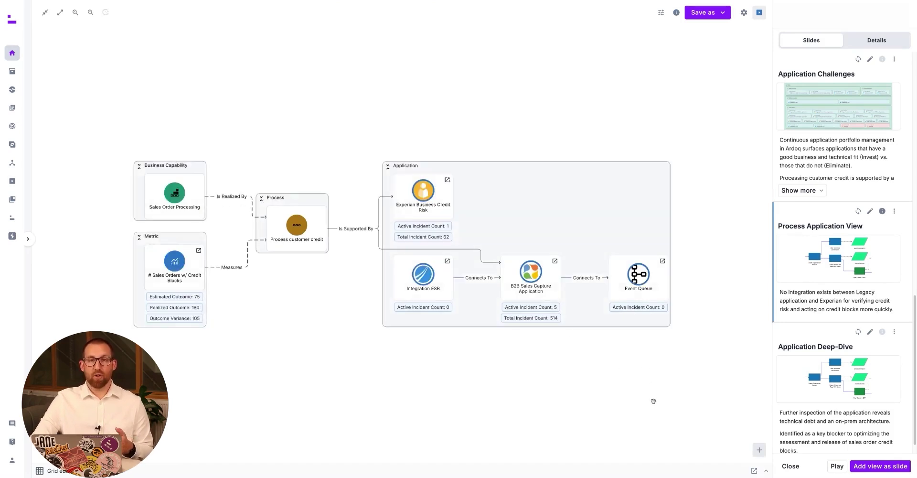
- Display the B2B Sales Capture Application deep-dive full-canvas, fitted to show its incidents, technical debt and servers
{"action": "left_click", "coordinate": [828, 391]}
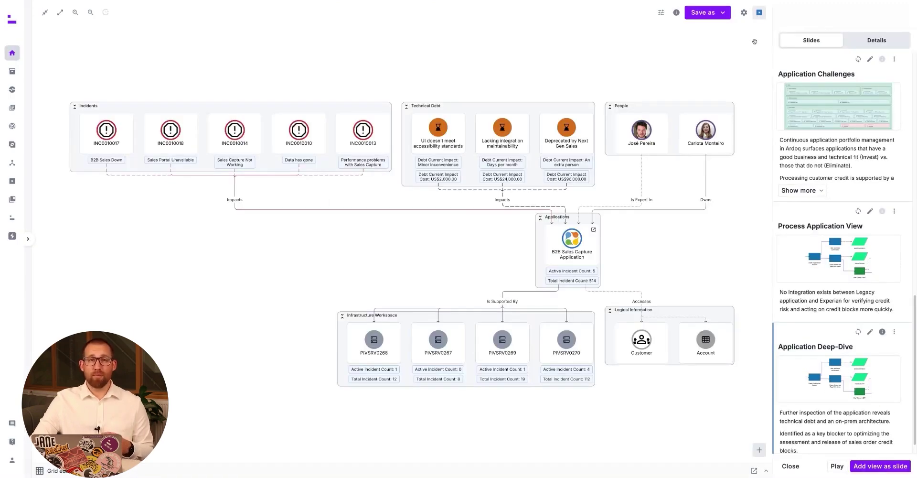
{"action": "left_click", "coordinate": [760, 13]}
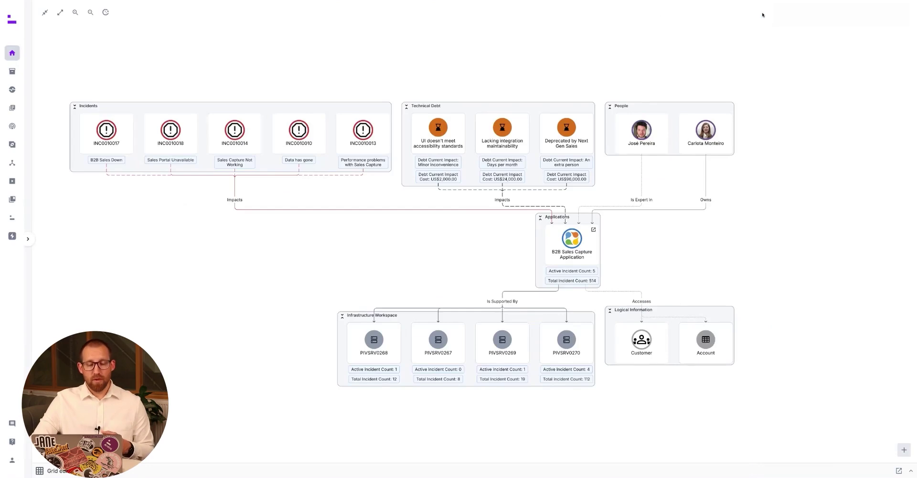
{"action": "left_click", "coordinate": [105, 12]}
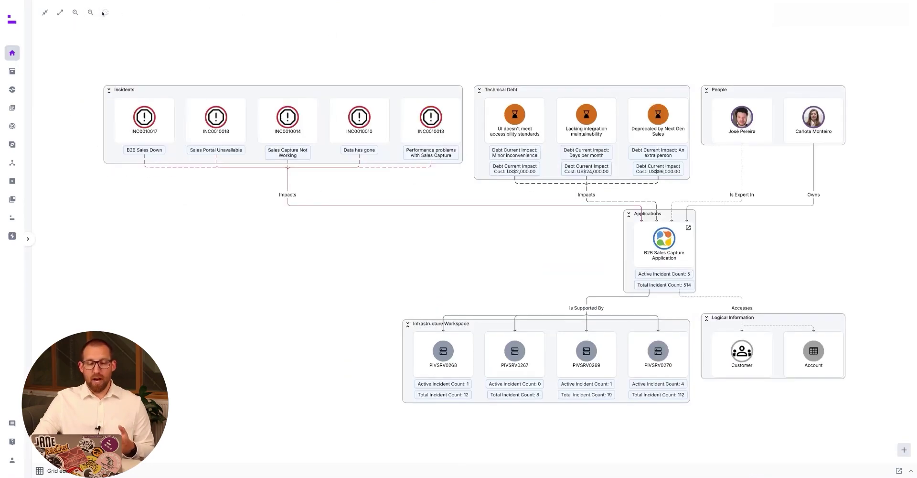
{"action": "scroll", "coordinate": [565, 106], "scroll_direction": "up", "scroll_amount": 1}
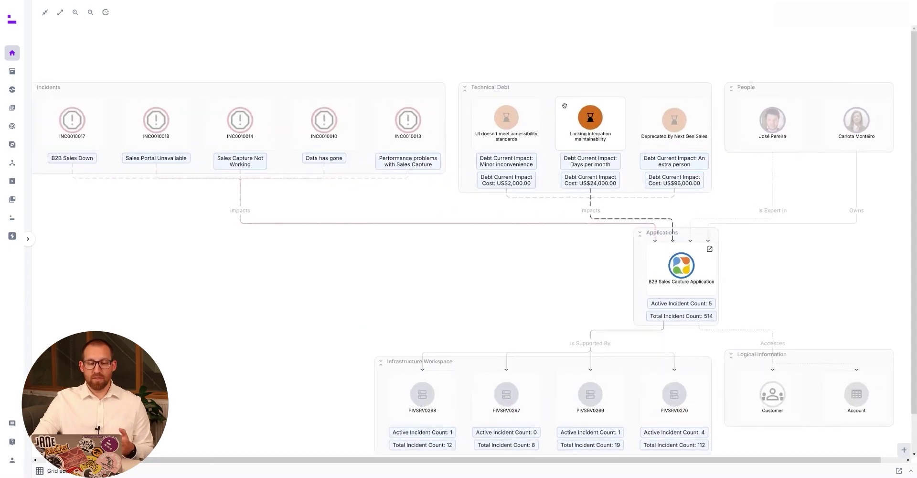
{"action": "scroll", "coordinate": [565, 106], "scroll_direction": "up", "scroll_amount": 2}
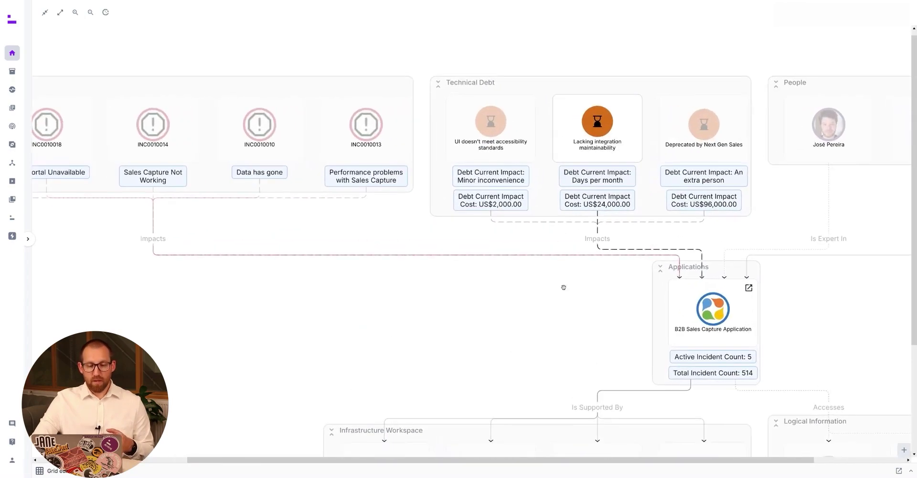
{"action": "scroll", "coordinate": [563, 351], "scroll_direction": "down", "scroll_amount": 3}
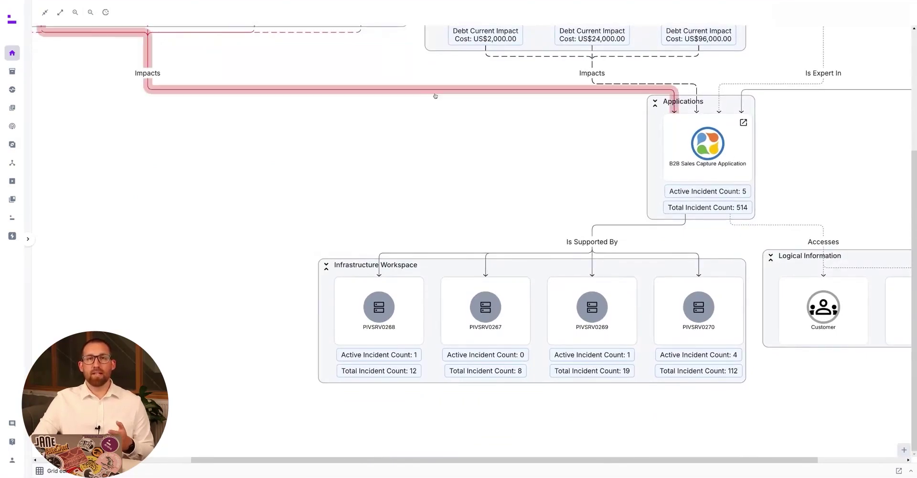
{"action": "left_click", "coordinate": [105, 13]}
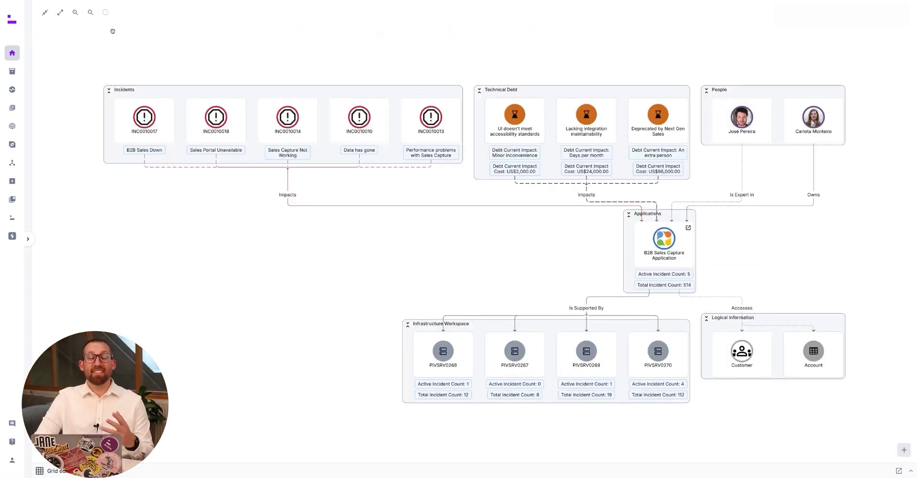